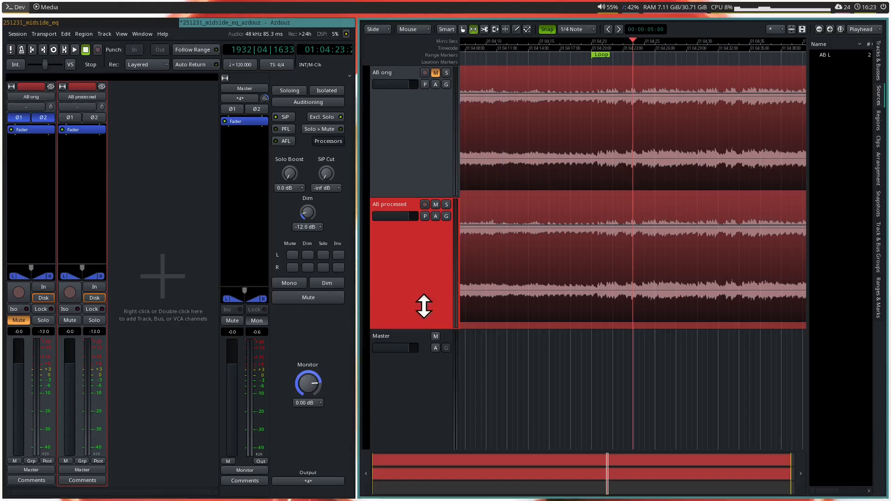
{"action": "left_click", "coordinate": [428, 164]}
{"action": "left_click", "coordinate": [430, 258]}
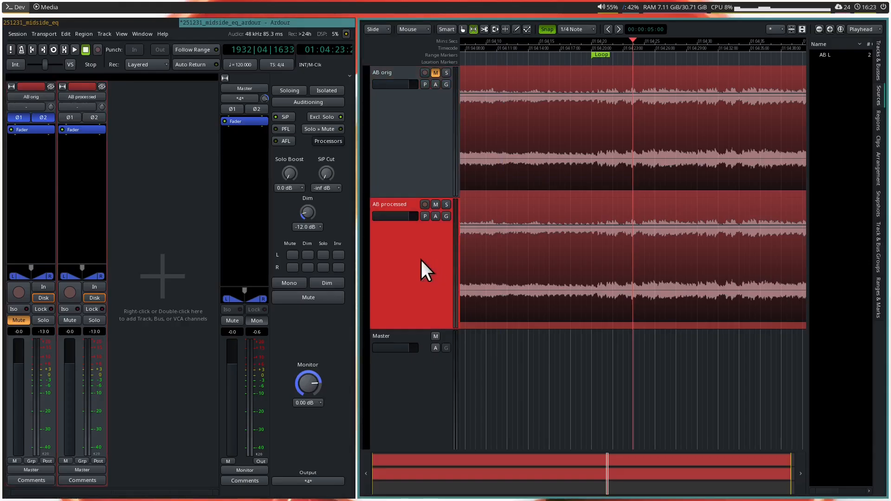
{"action": "left_click", "coordinate": [417, 126]}
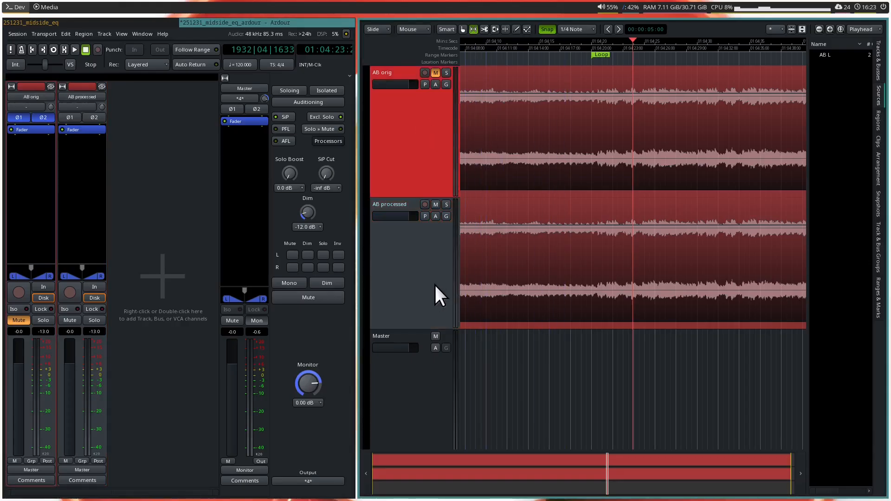
{"action": "left_click", "coordinate": [403, 260]}
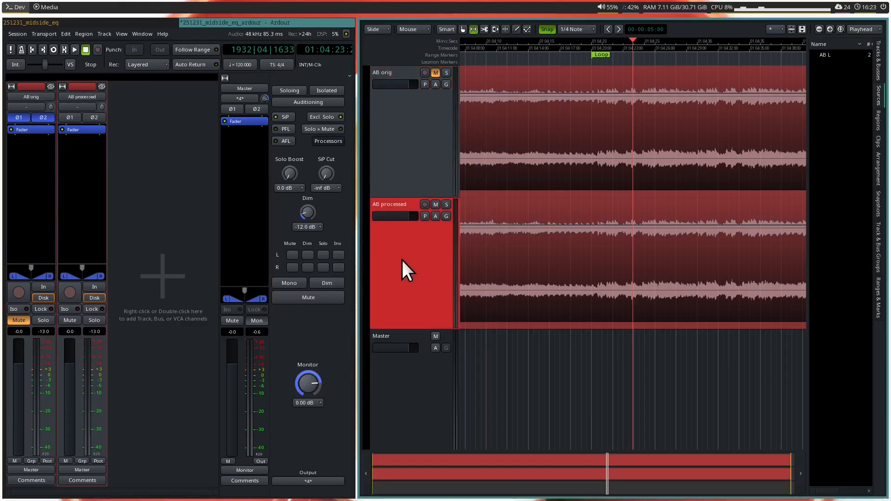
{"action": "left_click", "coordinate": [420, 149]}
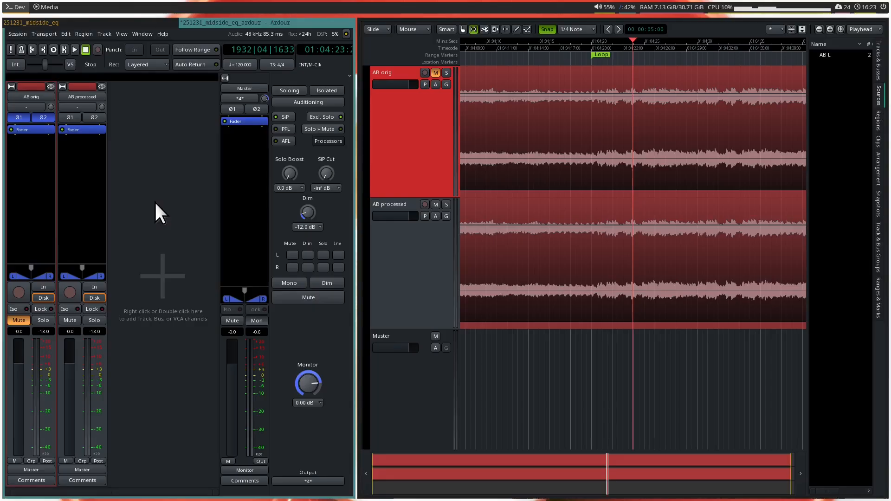
Step: Play the loop range with AB orig muted and unmuted to compare it against AB processed, leaving AB orig muted
{"action": "key", "text": "l"}
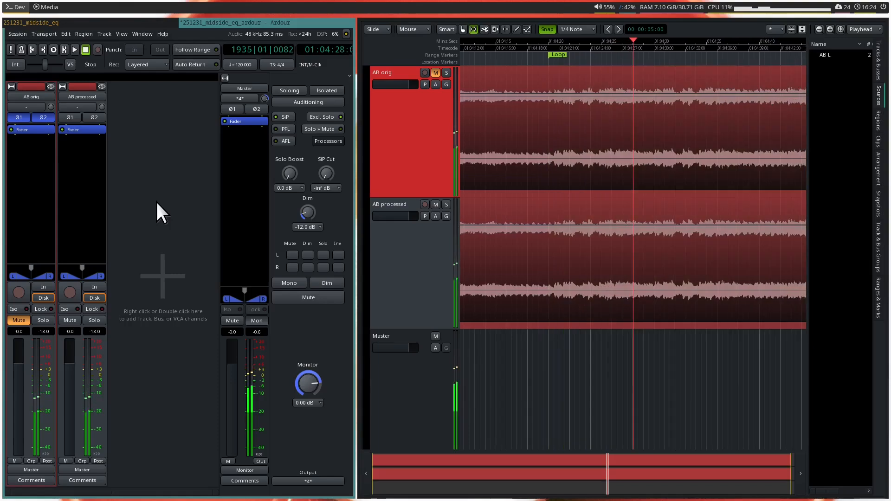
{"action": "left_click", "coordinate": [18, 320]}
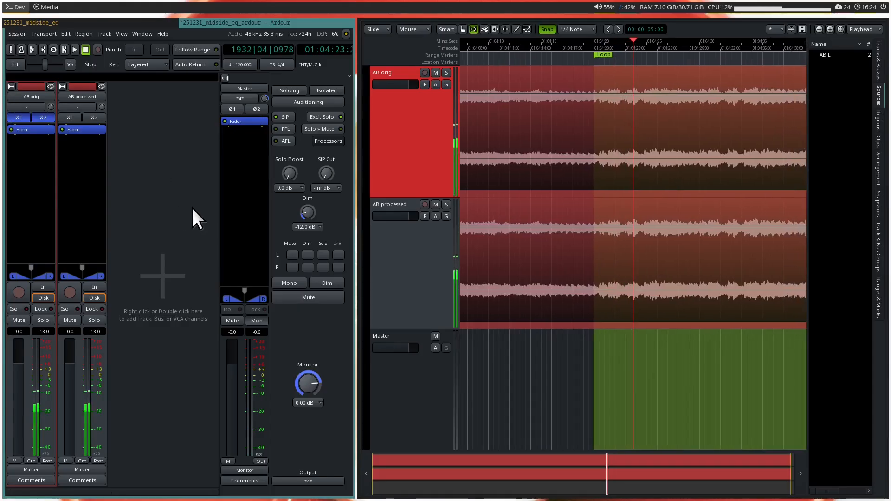
{"action": "key", "text": "l"}
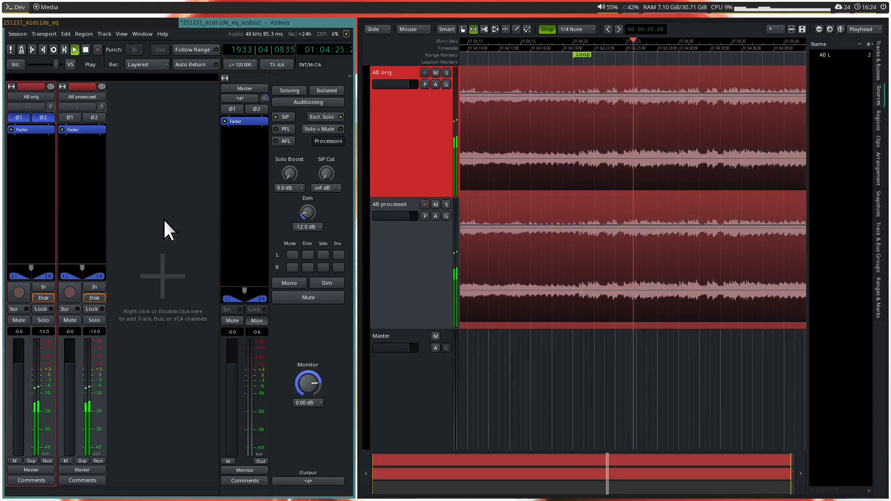
{"action": "key", "text": "space"}
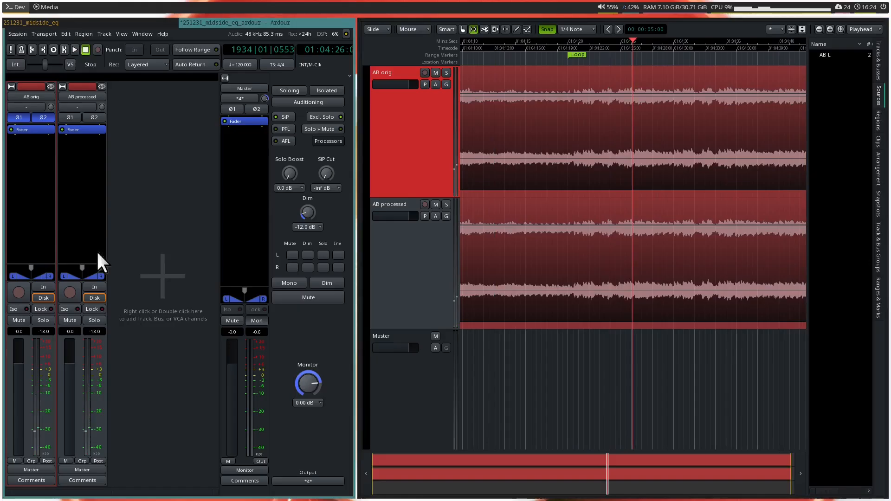
{"action": "left_click", "coordinate": [18, 320]}
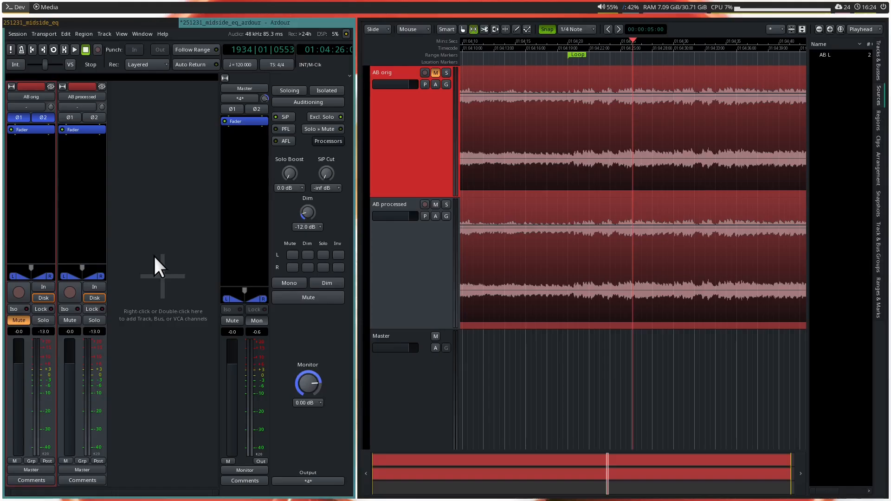
Step: Insert two Stereo Routing and two x42-eq Parametric Equalizer Mono plugins before the fader of AB processed, with the equalizers between the routings
{"action": "right_click", "coordinate": [83, 178]}
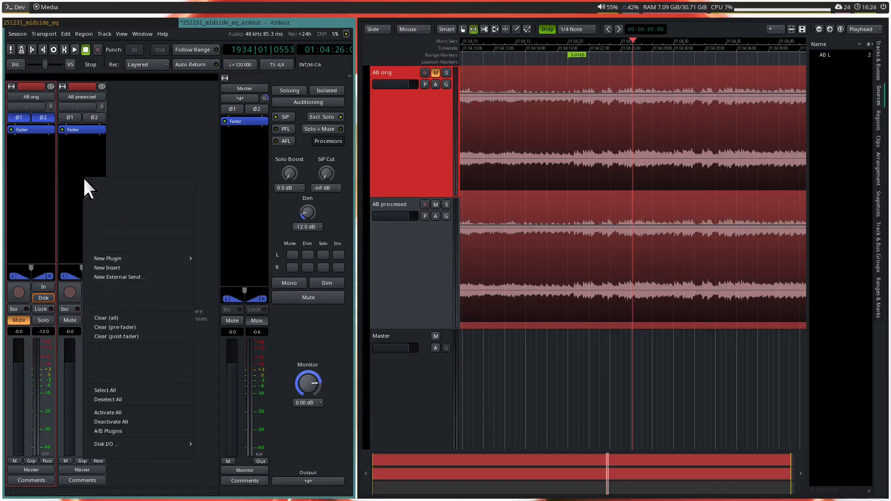
{"action": "mouse_move", "coordinate": [137, 258]}
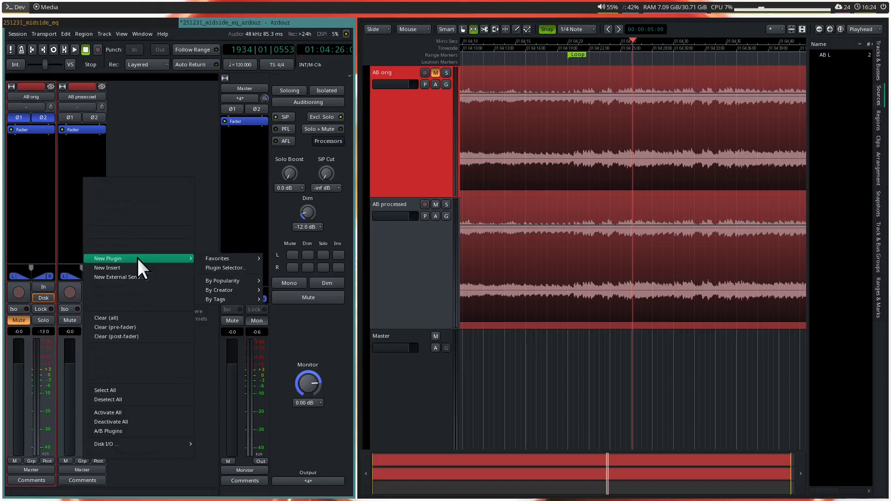
{"action": "left_click", "coordinate": [242, 268]}
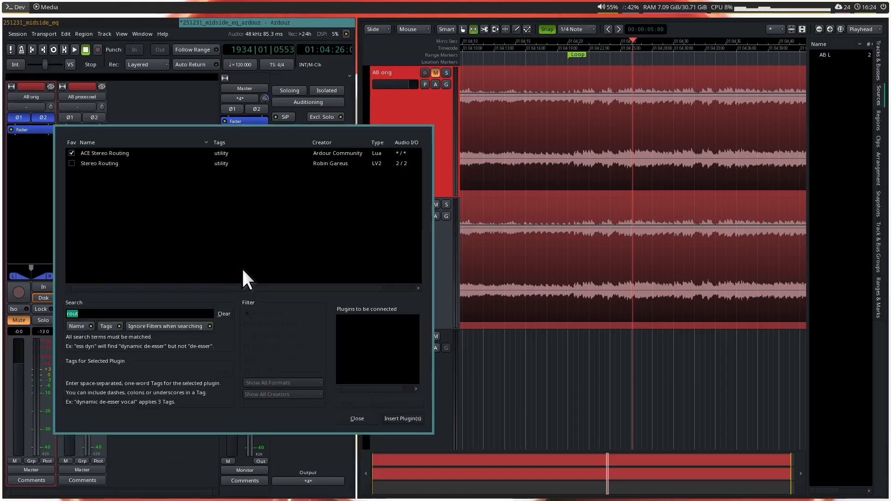
{"action": "double_click", "coordinate": [99, 163]}
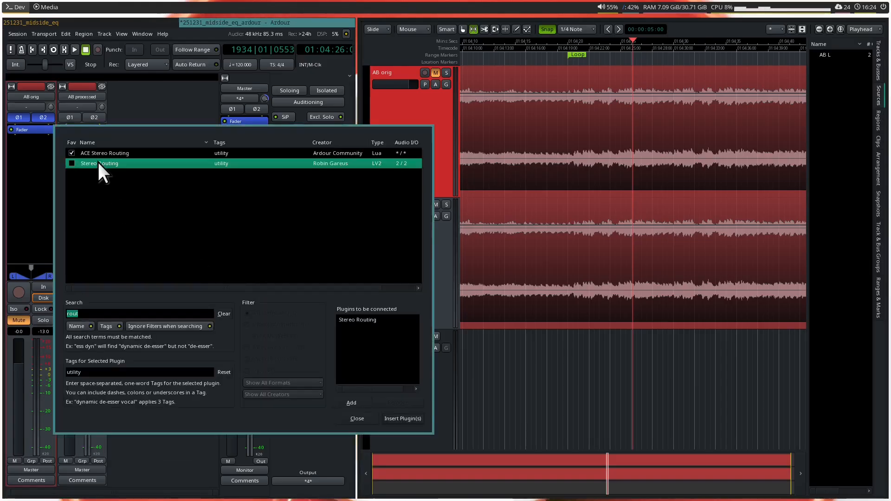
{"action": "double_click", "coordinate": [98, 163]}
{"action": "type", "text": "para"}
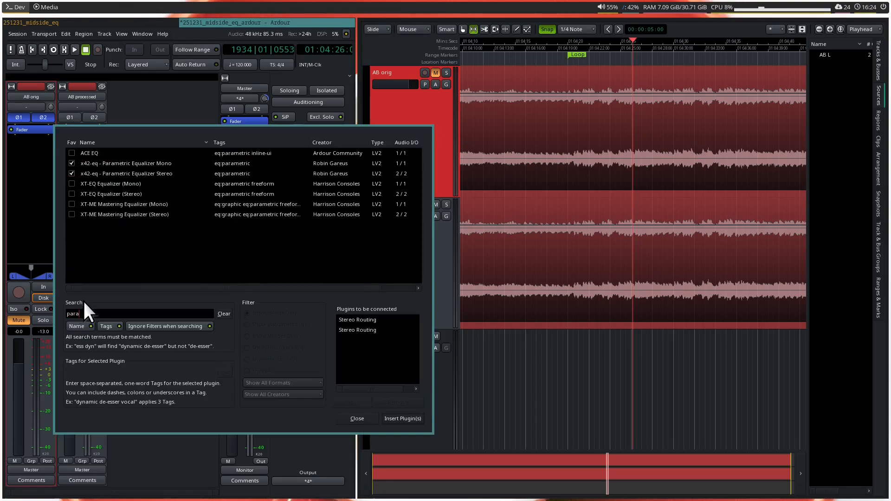
{"action": "double_click", "coordinate": [160, 161]}
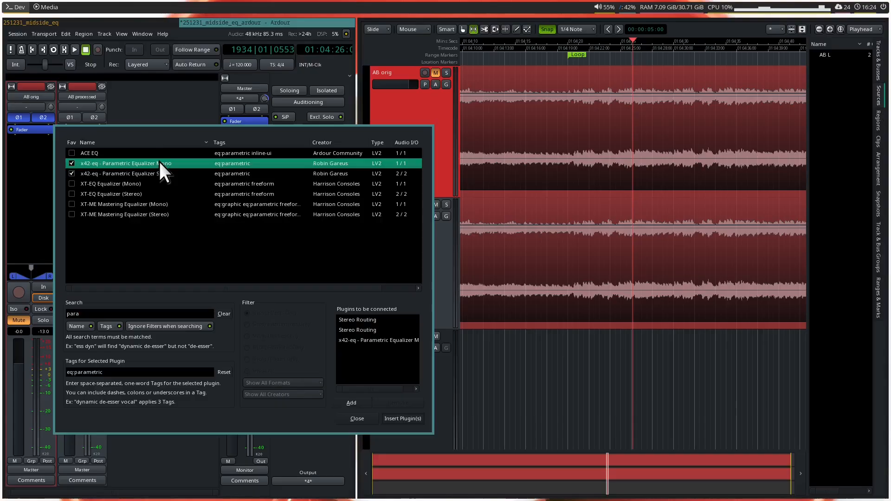
{"action": "left_click", "coordinate": [403, 419]}
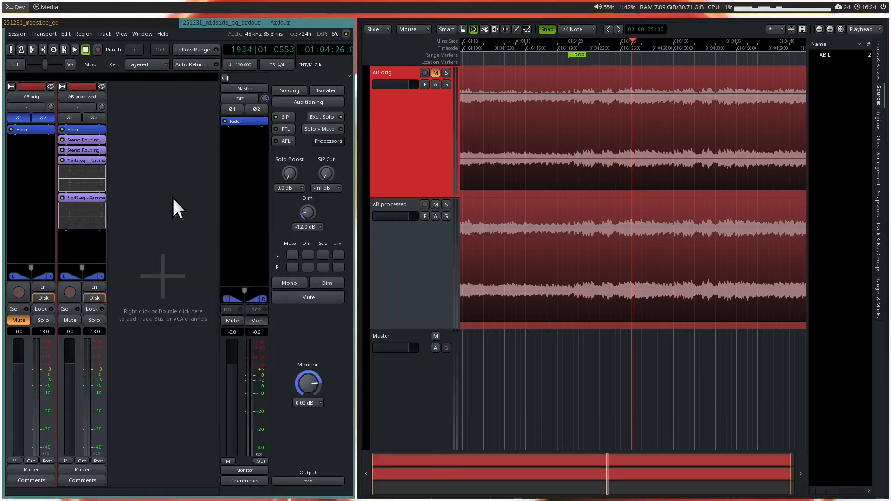
{"action": "left_click_drag", "start_coordinate": [77, 138], "coordinate": [78, 126]}
{"action": "mouse_move", "coordinate": [83, 160]}
{"action": "left_mouse_down"}
{"action": "mouse_move", "coordinate": [84, 139]}
{"action": "mouse_move", "coordinate": [80, 187]}
{"action": "mouse_move", "coordinate": [82, 176]}
{"action": "left_mouse_up"}
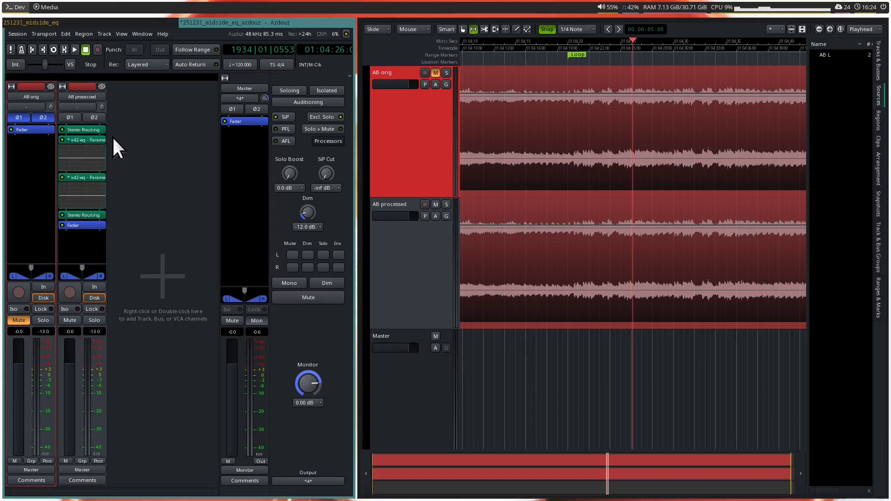
{"action": "double_click", "coordinate": [83, 130]}
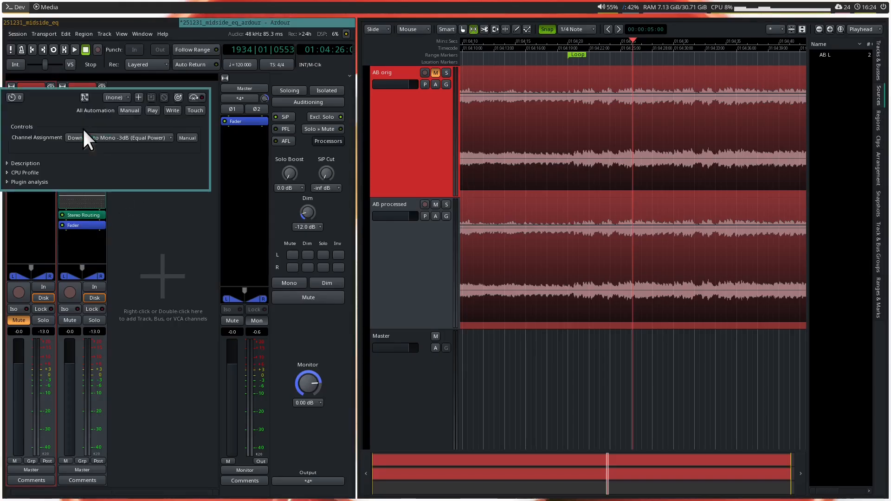
{"action": "left_click_drag", "start_coordinate": [132, 122], "coordinate": [284, 129]}
{"action": "left_click", "coordinate": [293, 139]}
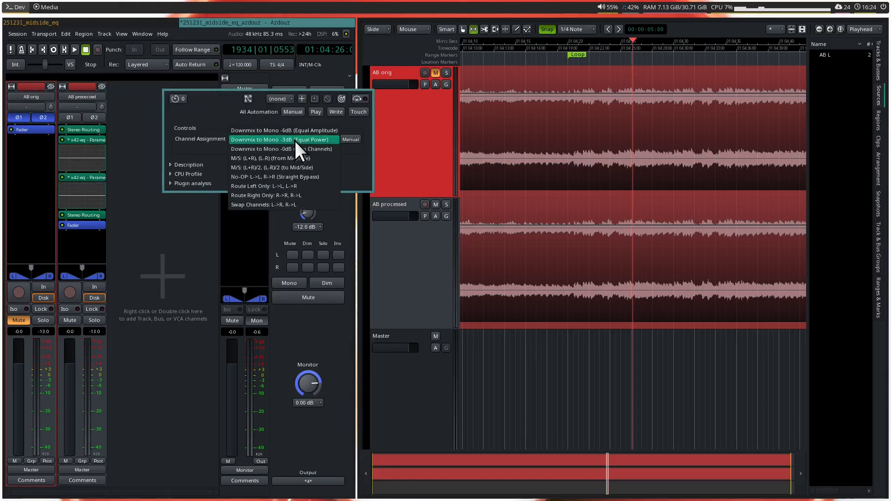
{"action": "left_click", "coordinate": [328, 168]}
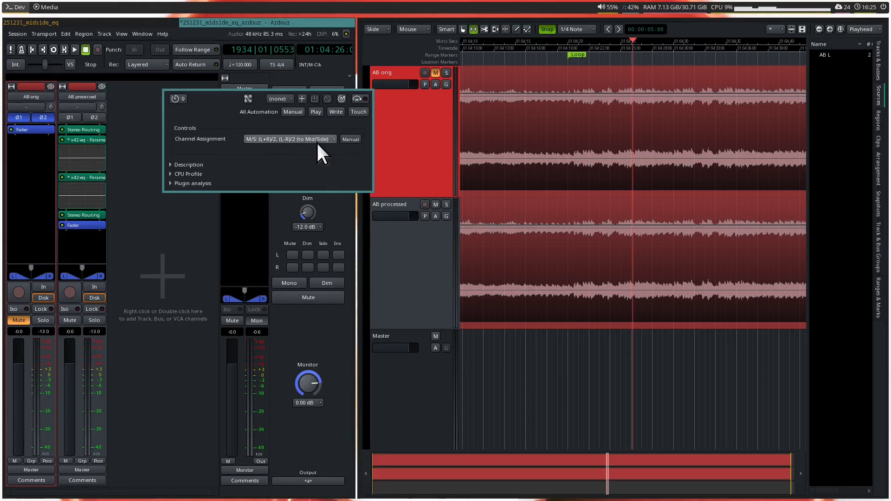
{"action": "key", "text": "ctrl+w"}
{"action": "double_click", "coordinate": [85, 214]}
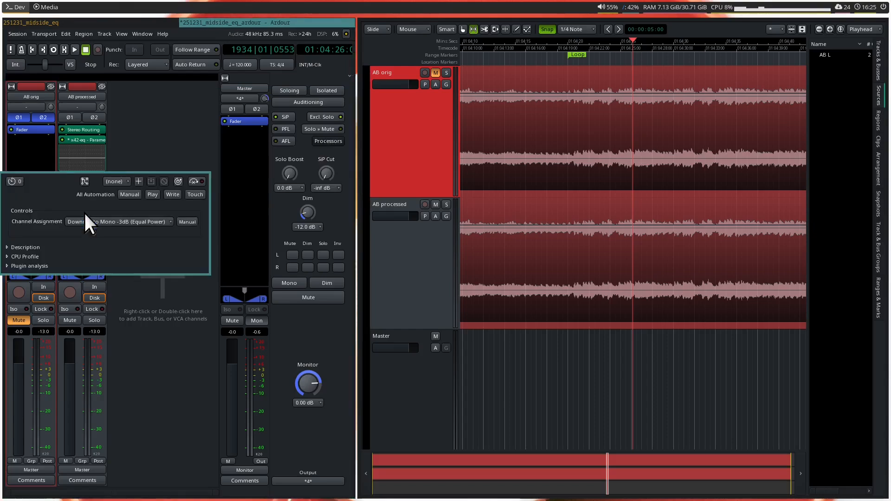
{"action": "left_click_drag", "start_coordinate": [85, 214], "coordinate": [173, 172]}
{"action": "left_click", "coordinate": [263, 192]}
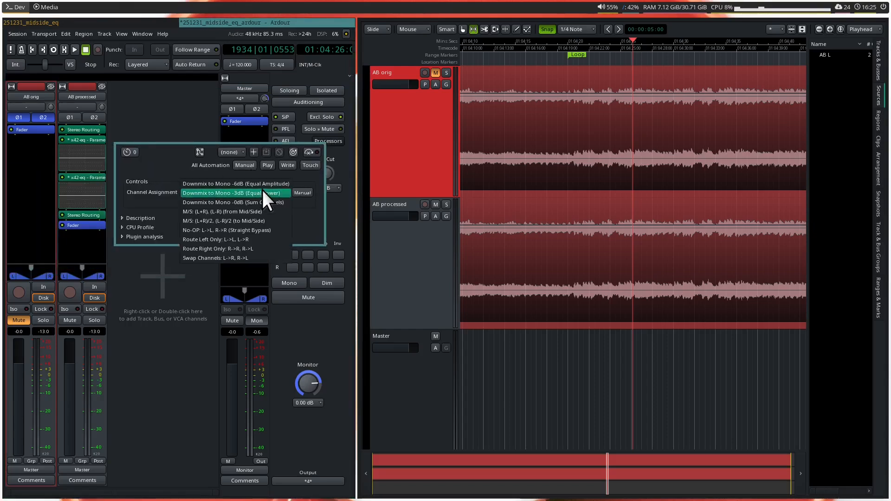
{"action": "left_click", "coordinate": [255, 212]}
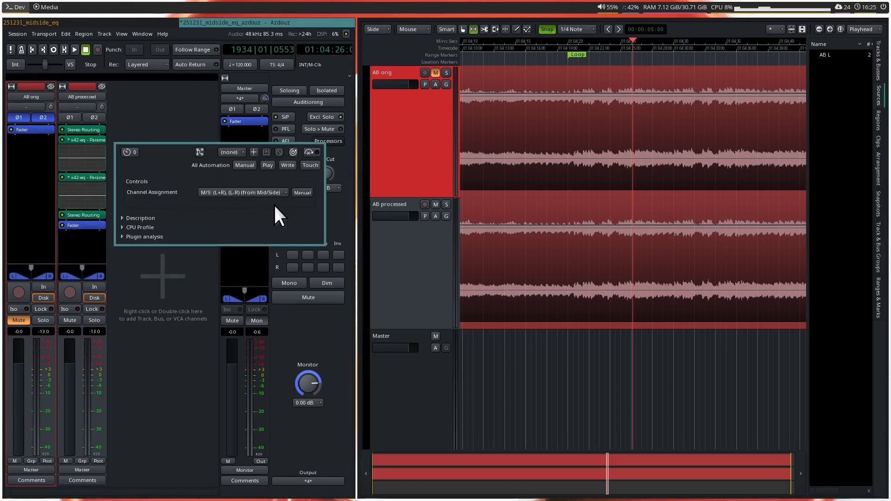
{"action": "key", "text": "super+shift+q"}
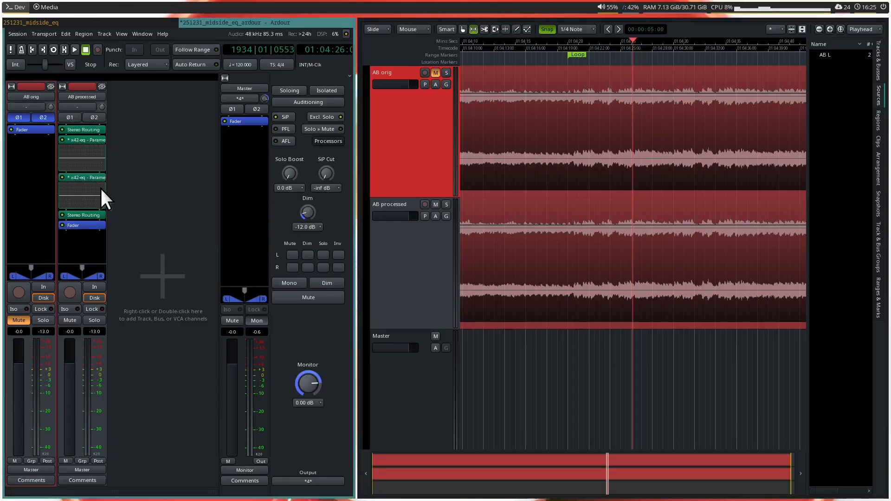
Step: Unmute AB orig and play the loop range briefly to check whether both tracks cancel on the Master
{"action": "left_click", "coordinate": [22, 319]}
{"action": "key", "text": "l"}
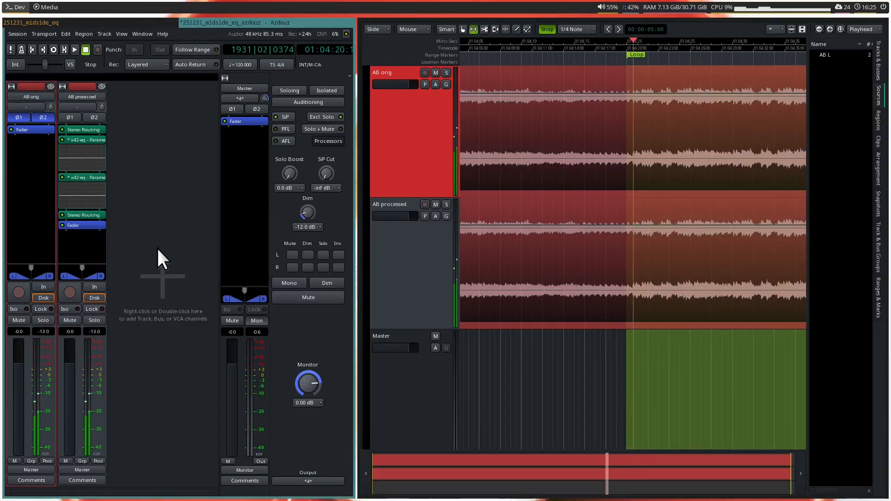
{"action": "key", "text": "l"}
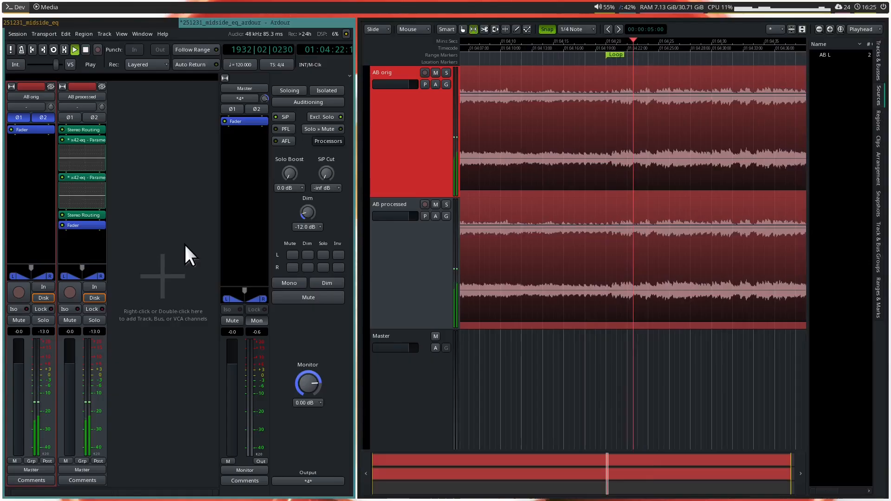
{"action": "key", "text": "space"}
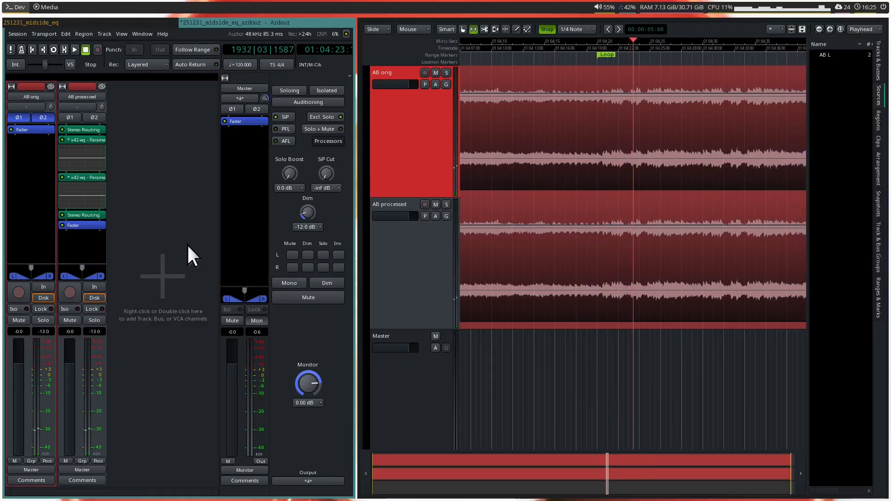
Step: Rename the first Stereo Routing plugin on AB processed as LR > MS
{"action": "right_click", "coordinate": [88, 131]}
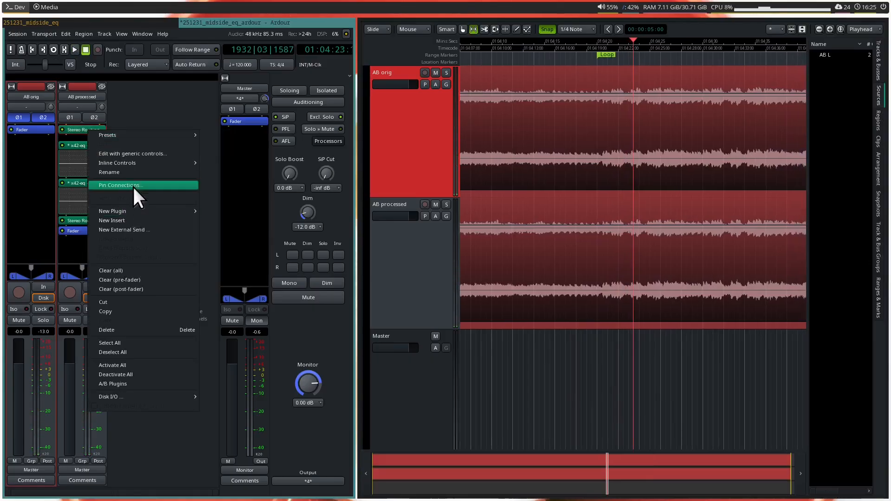
{"action": "left_click", "coordinate": [133, 173]}
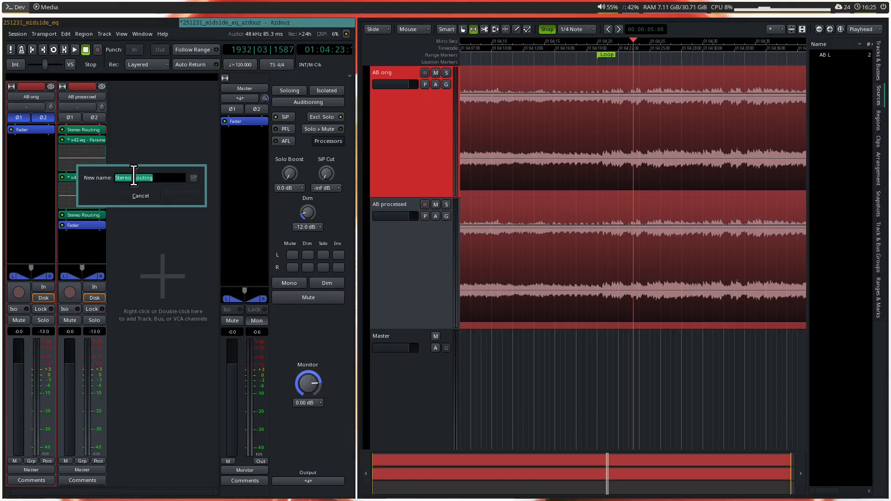
{"action": "type", "text": "LR"}
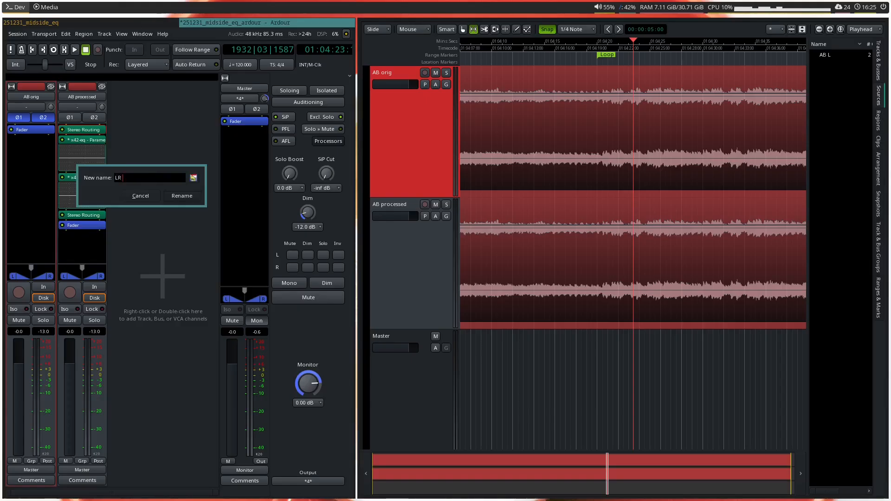
{"action": "type", "text": " > MS"}
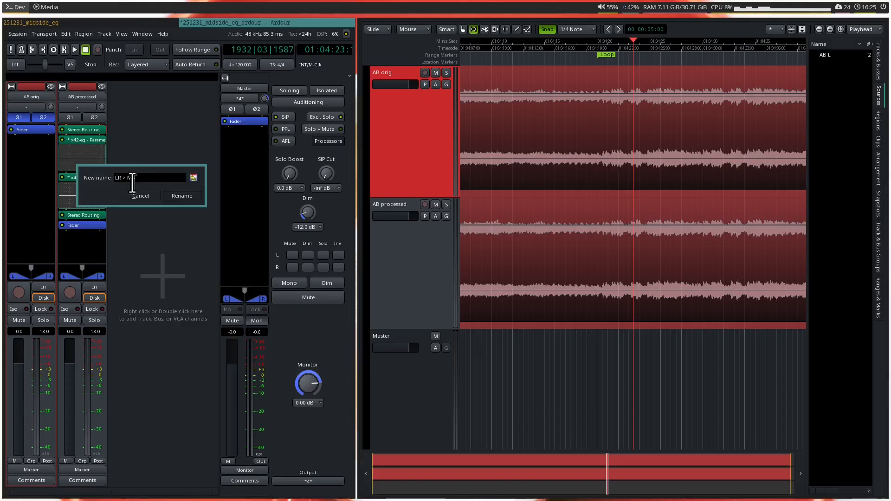
{"action": "left_click", "coordinate": [171, 197]}
Step: Rename the first x42-eq equalizer on AB processed as Mid EQ
{"action": "right_click", "coordinate": [85, 138]}
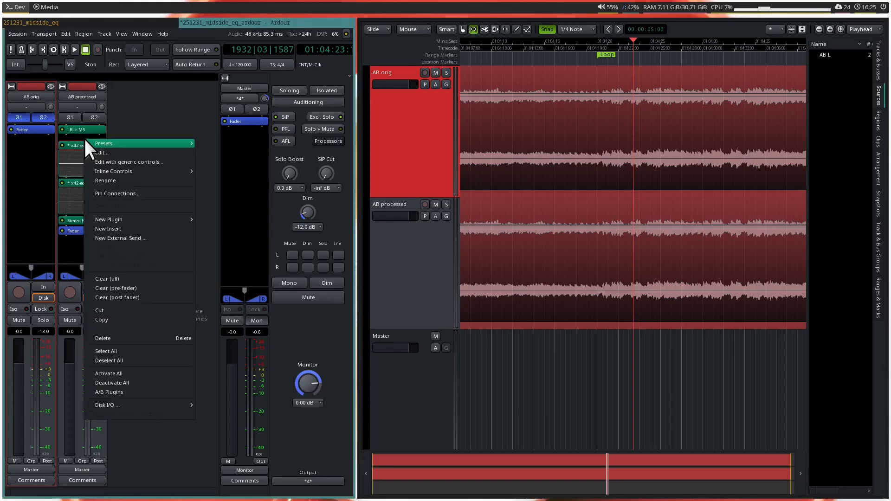
{"action": "left_click", "coordinate": [123, 180]}
{"action": "type", "text": "Mid EQ"}
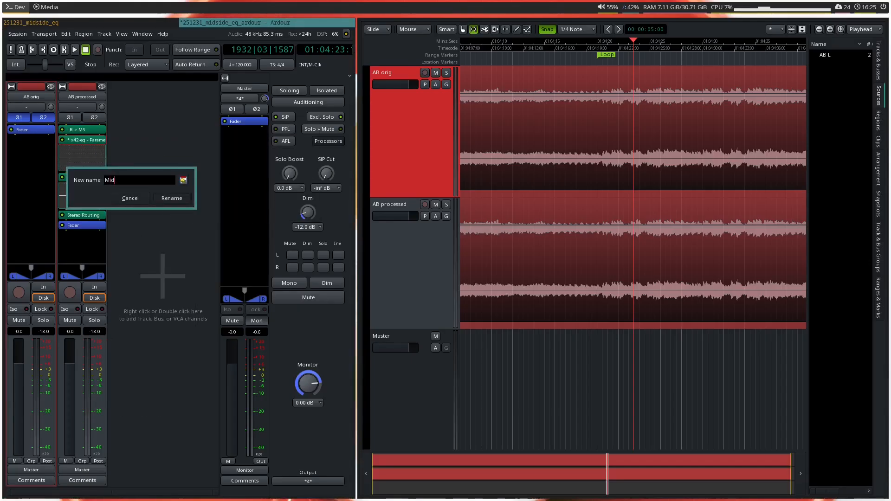
{"action": "key", "text": "Return"}
Step: Rename the second x42-eq equalizer on AB processed as Side EQ
{"action": "right_click", "coordinate": [77, 179]}
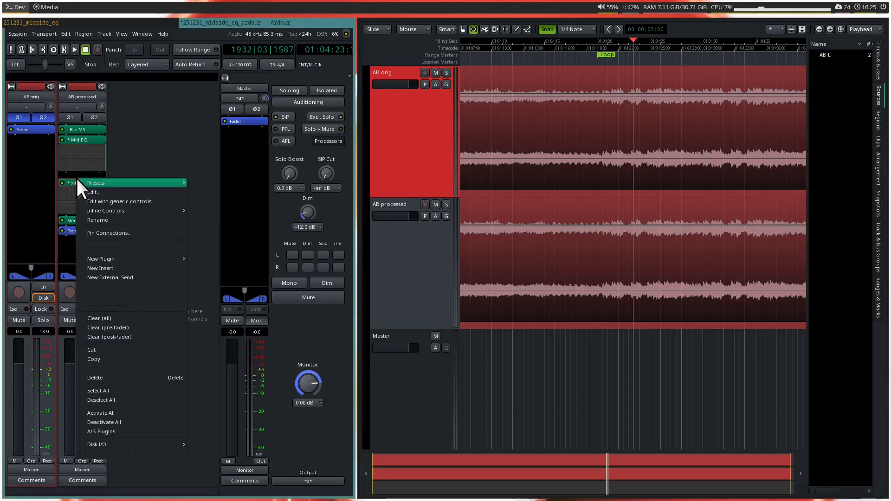
{"action": "left_click", "coordinate": [103, 215]}
{"action": "type", "text": "SIde"}
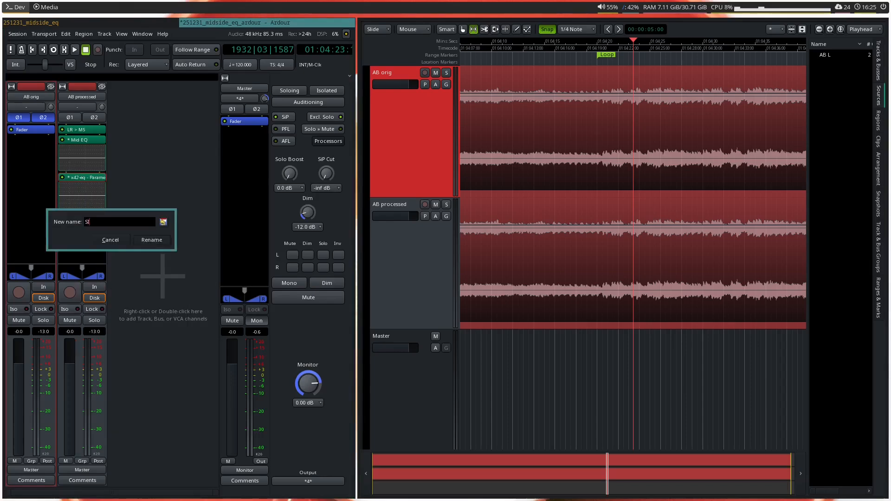
{"action": "key", "text": "BackSpace"}
{"action": "key", "text": "BackSpace"}
{"action": "type", "text": "ide EQ"}
{"action": "key", "text": "Return"}
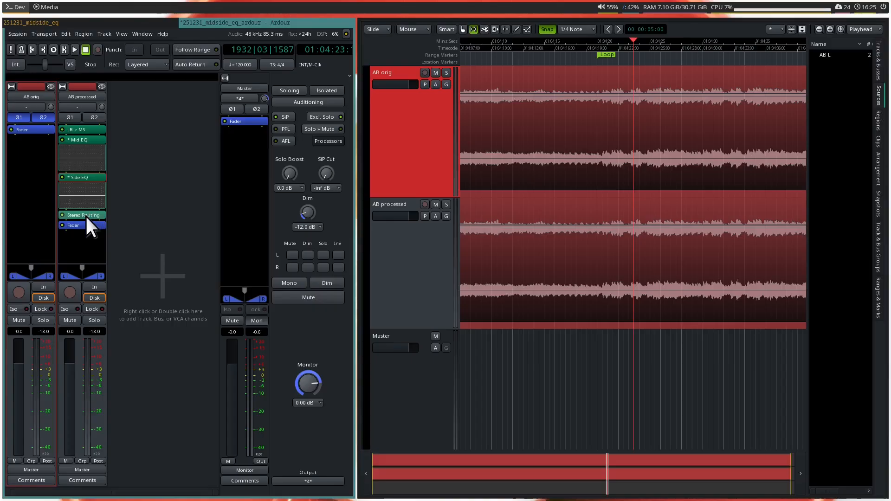
Step: Rename the remaining Stereo Routing plugin on AB processed as MS > LR
{"action": "right_click", "coordinate": [86, 216]}
{"action": "left_click", "coordinate": [148, 188]}
{"action": "right_click", "coordinate": [93, 214]}
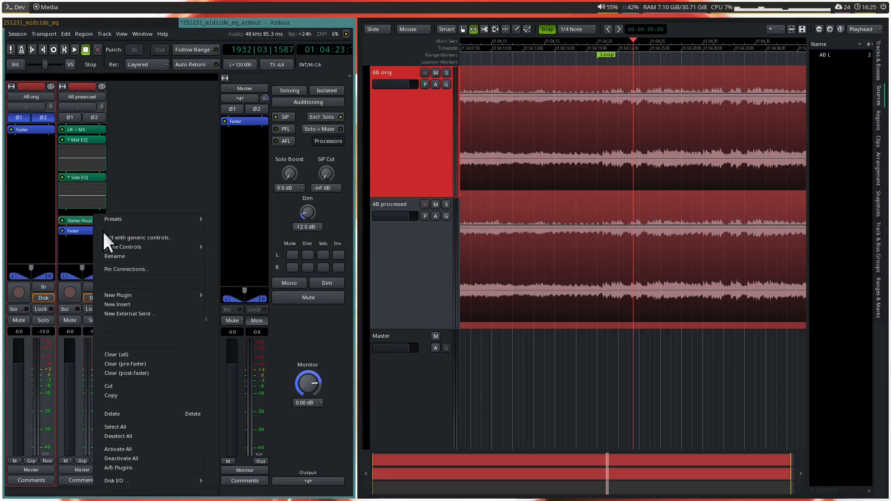
{"action": "left_click", "coordinate": [115, 256]}
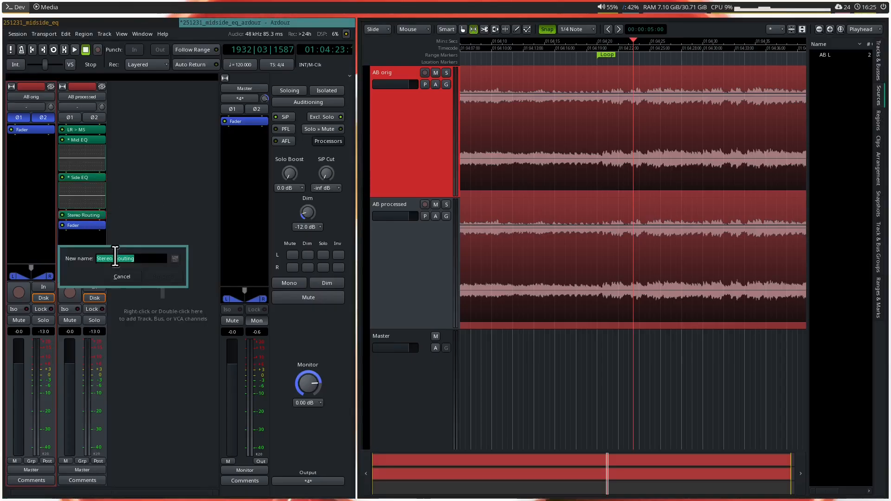
{"action": "type", "text": "MS > LR"}
{"action": "key", "text": "Return"}
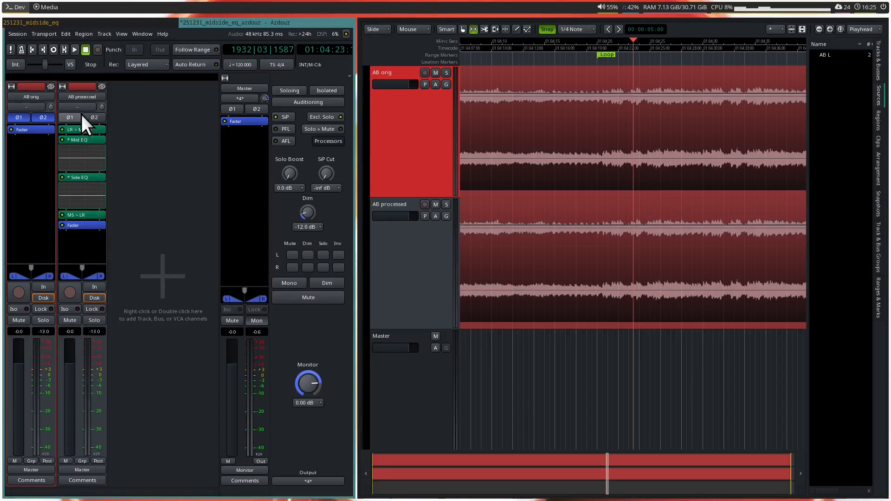
Step: In the pin connections of AB processed, enable manual configuration for Mid EQ and Side EQ and reduce each to one instance
{"action": "left_click", "coordinate": [73, 95]}
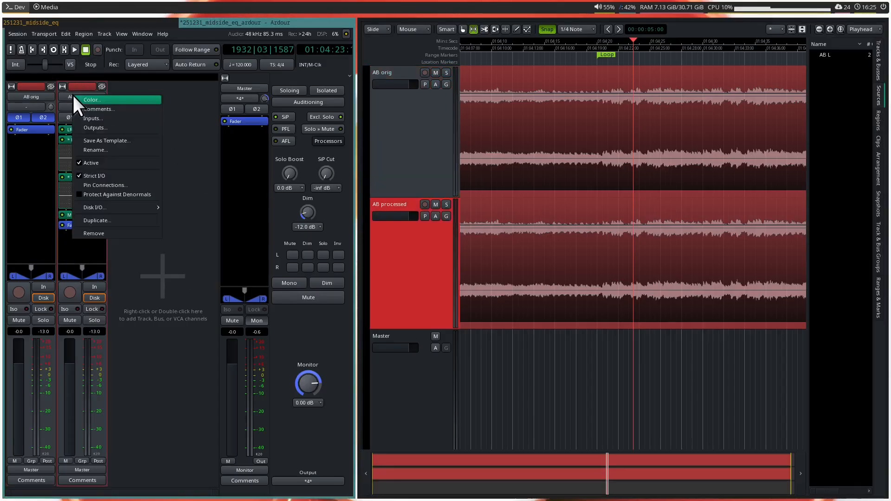
{"action": "left_click", "coordinate": [129, 185]}
{"action": "left_click_drag", "start_coordinate": [296, 72], "coordinate": [535, 37]}
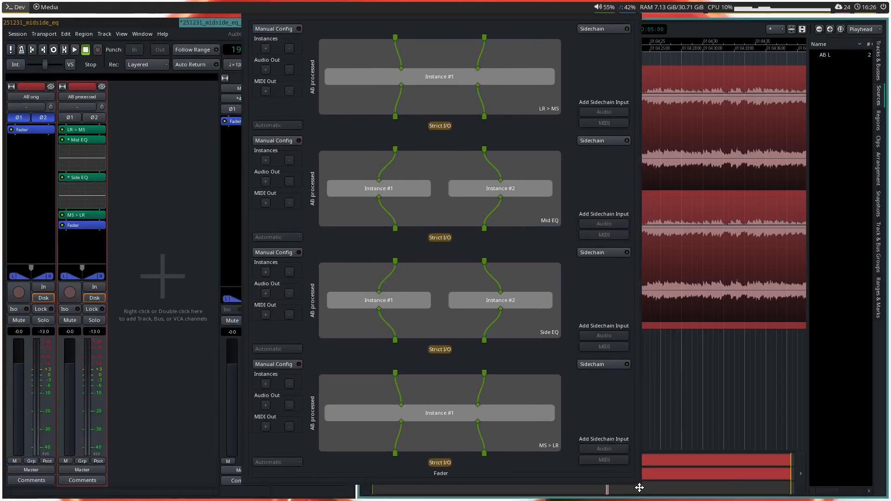
{"action": "left_click_drag", "start_coordinate": [644, 489], "coordinate": [646, 464]}
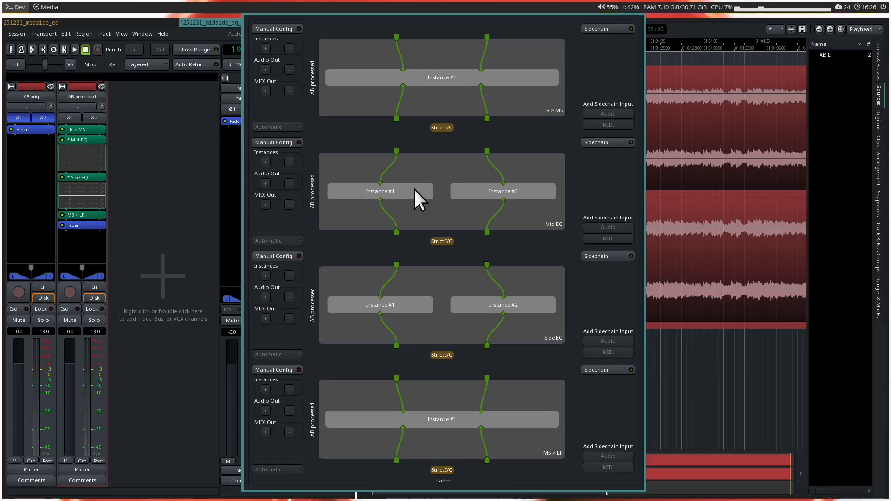
{"action": "left_click", "coordinate": [274, 141]}
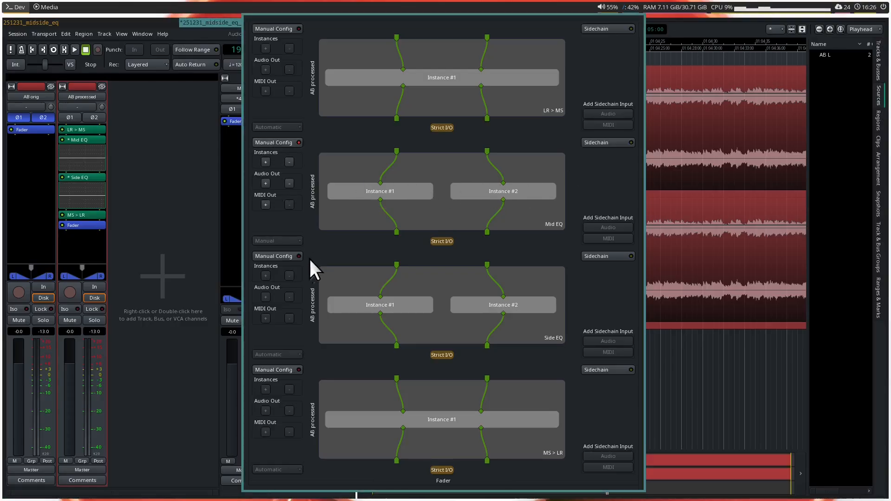
{"action": "left_click", "coordinate": [293, 254]}
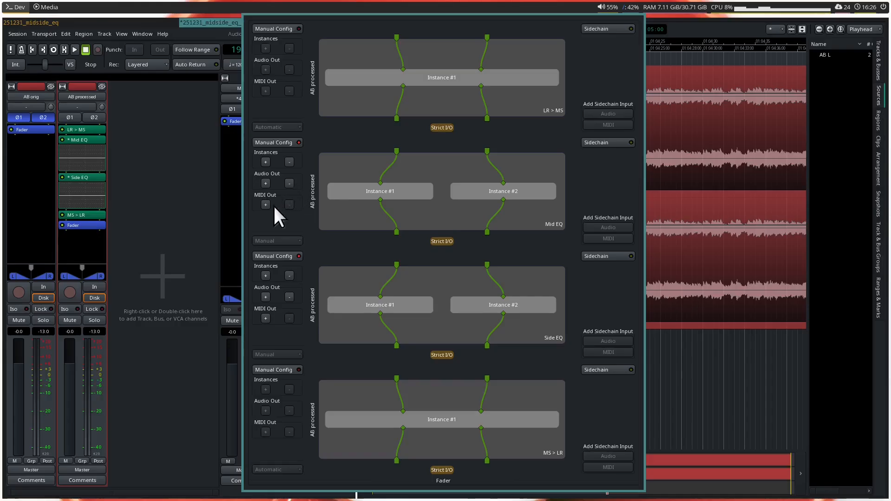
{"action": "left_click", "coordinate": [289, 161]}
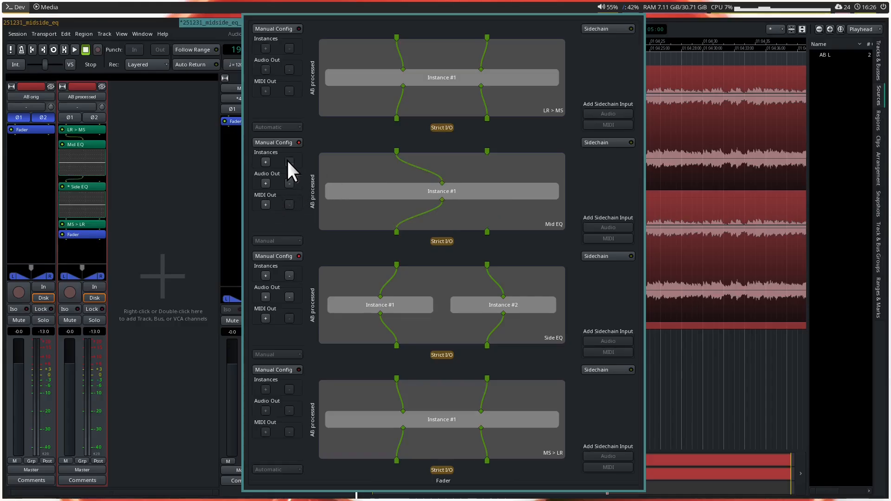
{"action": "left_click", "coordinate": [290, 275]}
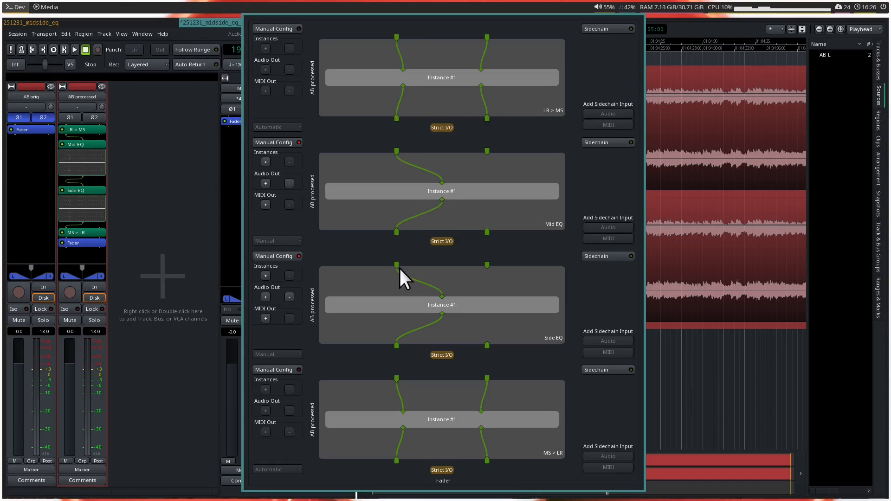
Step: Rewire the pins so the first channel bypasses Side EQ and the second bypasses Mid EQ, with Side EQ on the second channel
{"action": "left_click_drag", "start_coordinate": [395, 266], "coordinate": [396, 341]}
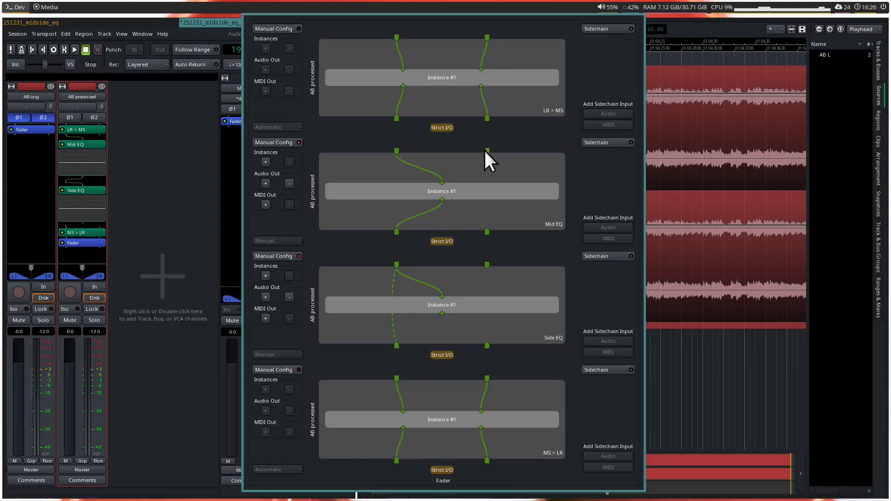
{"action": "left_click_drag", "start_coordinate": [485, 152], "coordinate": [486, 231]}
{"action": "left_click_drag", "start_coordinate": [487, 263], "coordinate": [486, 343]}
{"action": "key", "text": "Escape"}
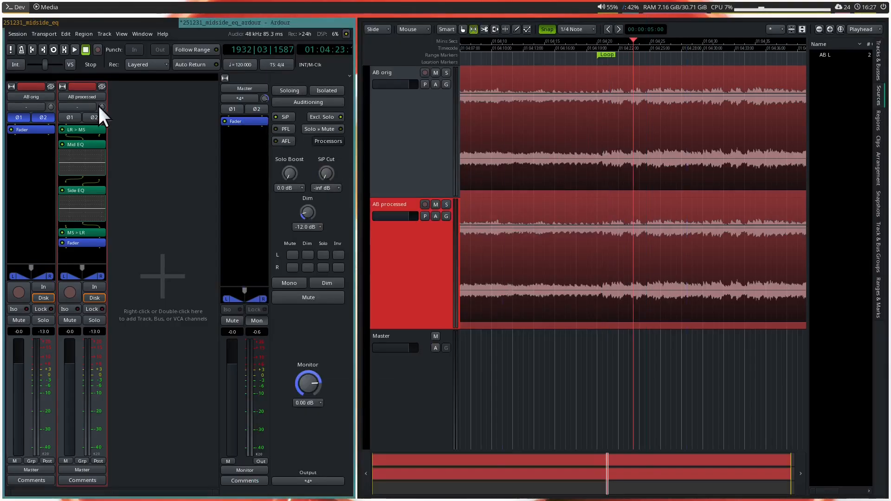
Step: Open the Mid EQ and Side EQ editors and arrange them with Mid EQ above Side EQ over the timeline
{"action": "double_click", "coordinate": [76, 145]}
{"action": "left_click_drag", "start_coordinate": [135, 64], "coordinate": [489, 63]}
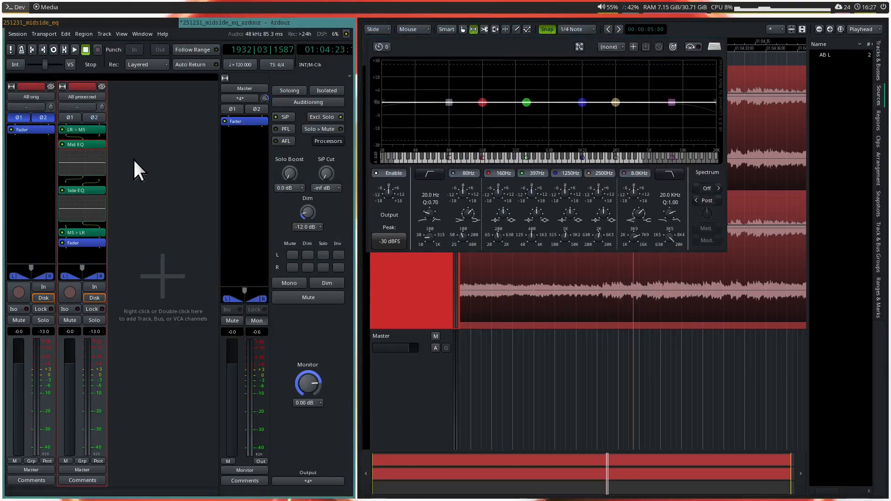
{"action": "double_click", "coordinate": [81, 190]}
{"action": "left_click_drag", "start_coordinate": [98, 100], "coordinate": [465, 277]}
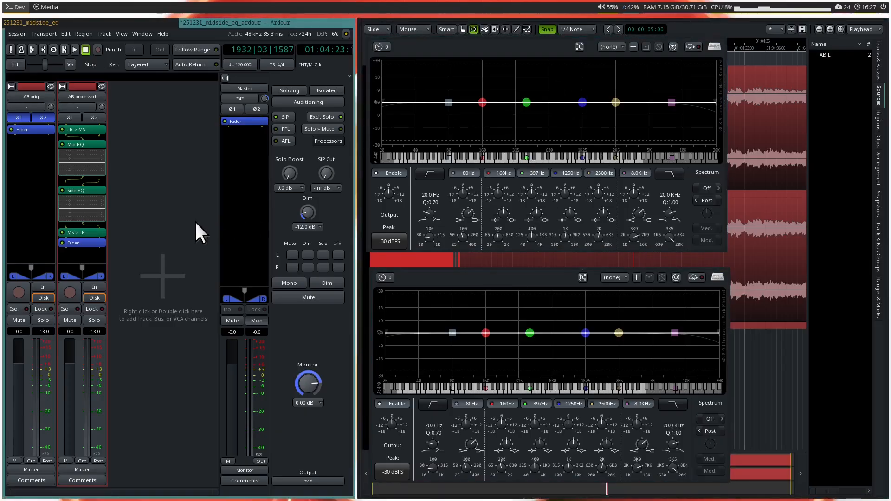
Step: With AB orig muted, audition boosts on Mid EQ's 397Hz band and on its high shelf moved to about 3704Hz, resetting each
{"action": "left_click", "coordinate": [21, 318]}
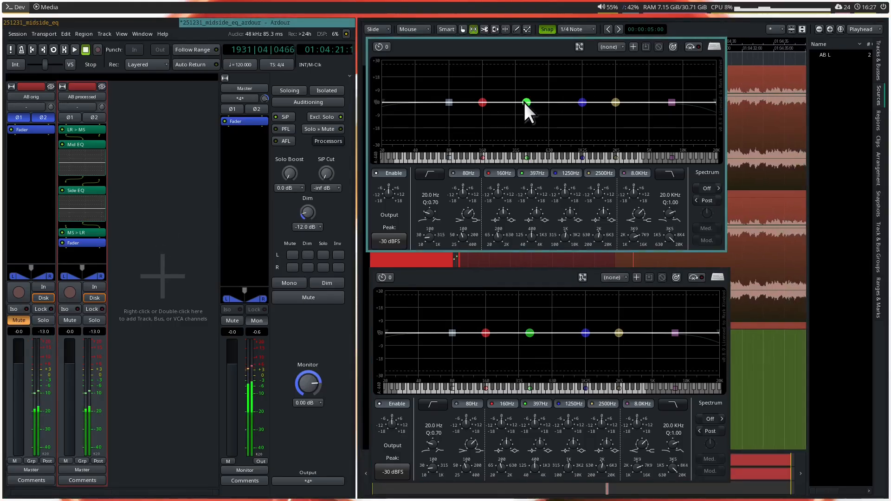
{"action": "left_click_drag", "start_coordinate": [524, 102], "coordinate": [582, 91]}
{"action": "left_click", "coordinate": [582, 91], "text": "shift"}
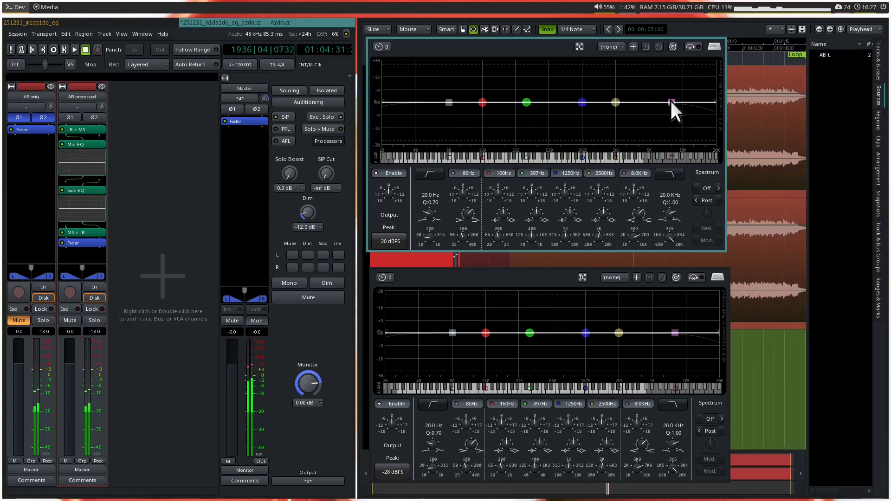
{"action": "left_click_drag", "start_coordinate": [671, 102], "coordinate": [635, 87]}
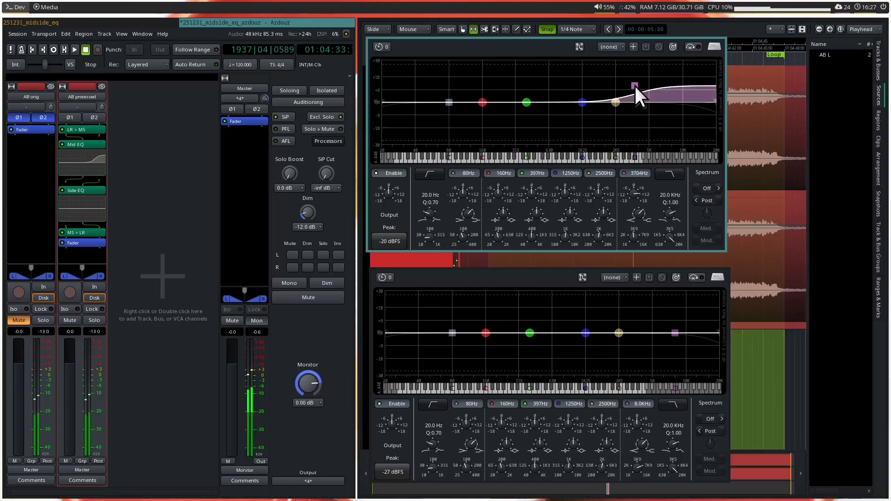
{"action": "left_click", "coordinate": [634, 87], "text": "shift"}
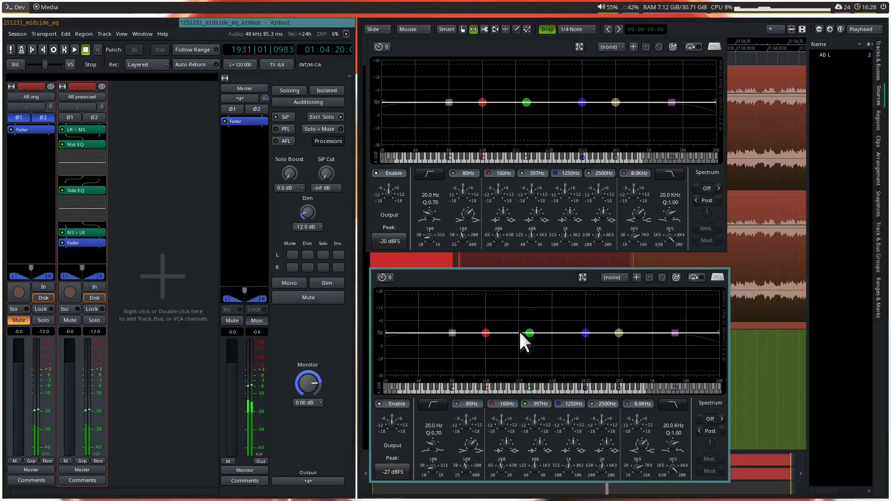
Step: Try a boost at about 442Hz on Side EQ, then unmute AB orig and reset the band
{"action": "mouse_move", "coordinate": [530, 332]}
{"action": "left_mouse_down"}
{"action": "mouse_move", "coordinate": [529, 312]}
{"action": "mouse_move", "coordinate": [439, 315]}
{"action": "mouse_move", "coordinate": [560, 310]}
{"action": "mouse_move", "coordinate": [641, 320]}
{"action": "mouse_move", "coordinate": [490, 325]}
{"action": "mouse_move", "coordinate": [535, 324]}
{"action": "left_mouse_up"}
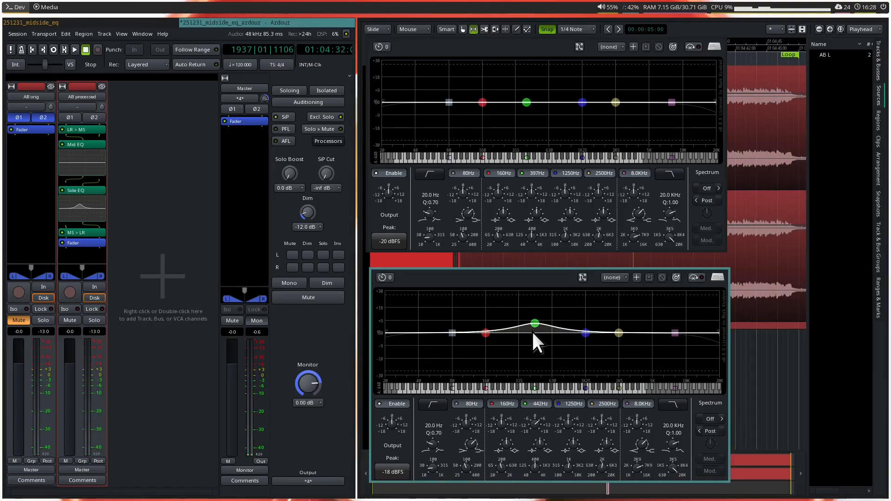
{"action": "left_click", "coordinate": [23, 320]}
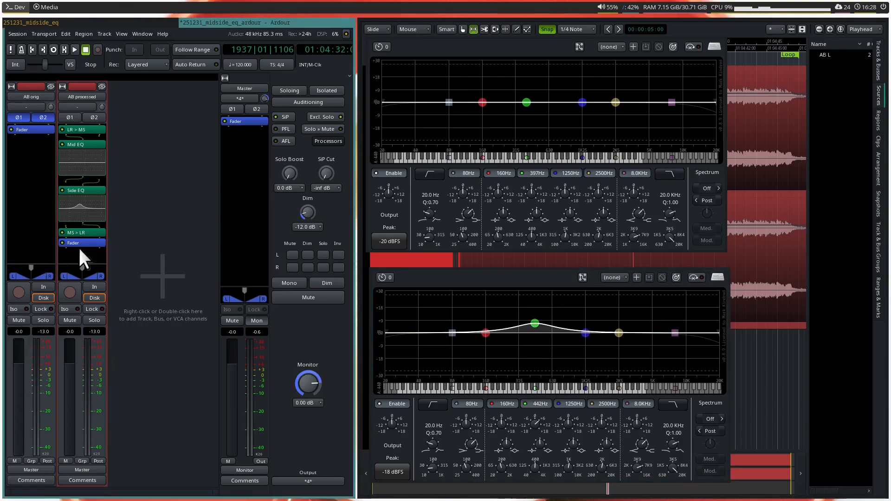
{"action": "double_click", "coordinate": [534, 324]}
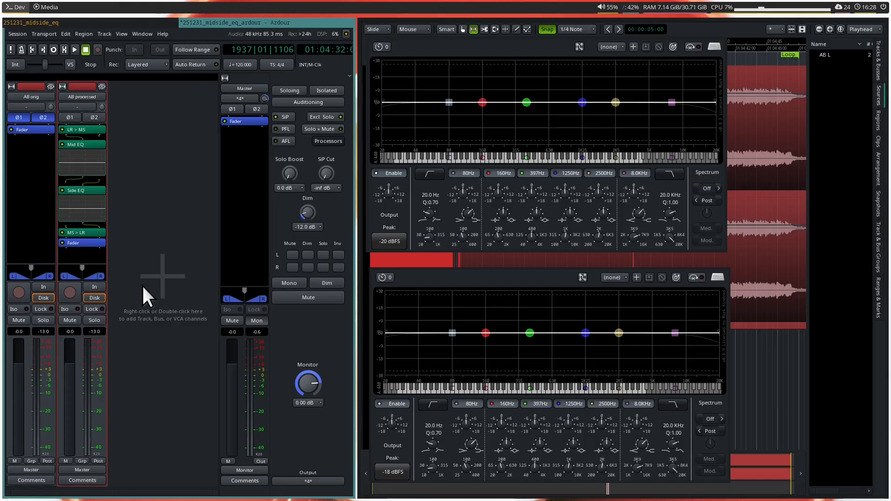
Step: Play the loop with both tracks unmuted, try a boost on Mid EQ's 397Hz band, and reset it
{"action": "key", "text": "l"}
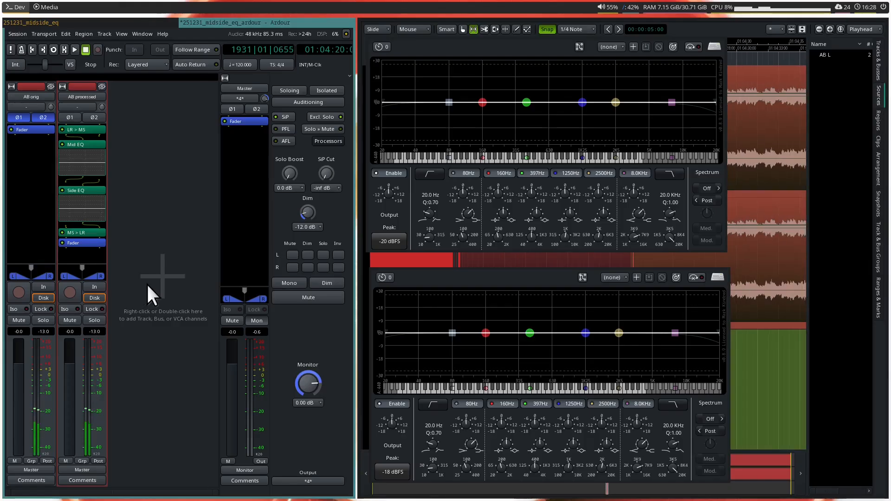
{"action": "left_click_drag", "start_coordinate": [526, 101], "coordinate": [547, 84]}
{"action": "left_click", "coordinate": [547, 85], "text": "shift"}
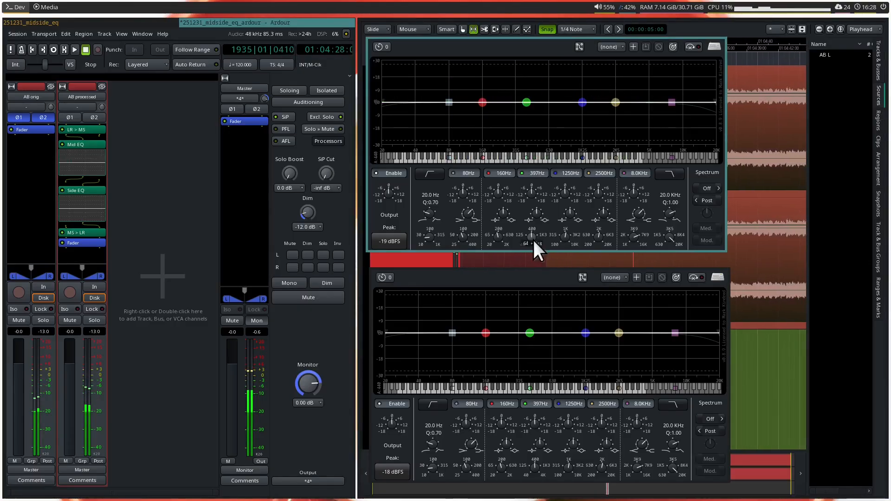
Step: Sweep Side EQ's 397Hz band through strong cuts and boosts, ending on a boost at about 379Hz
{"action": "mouse_move", "coordinate": [529, 333]}
{"action": "left_mouse_down"}
{"action": "mouse_move", "coordinate": [525, 312]}
{"action": "mouse_move", "coordinate": [438, 314]}
{"action": "mouse_move", "coordinate": [624, 316]}
{"action": "mouse_move", "coordinate": [522, 313]}
{"action": "mouse_move", "coordinate": [519, 365]}
{"action": "mouse_move", "coordinate": [519, 308]}
{"action": "mouse_move", "coordinate": [514, 355]}
{"action": "mouse_move", "coordinate": [502, 357]}
{"action": "mouse_move", "coordinate": [549, 331]}
{"action": "mouse_move", "coordinate": [533, 332]}
{"action": "left_mouse_up"}
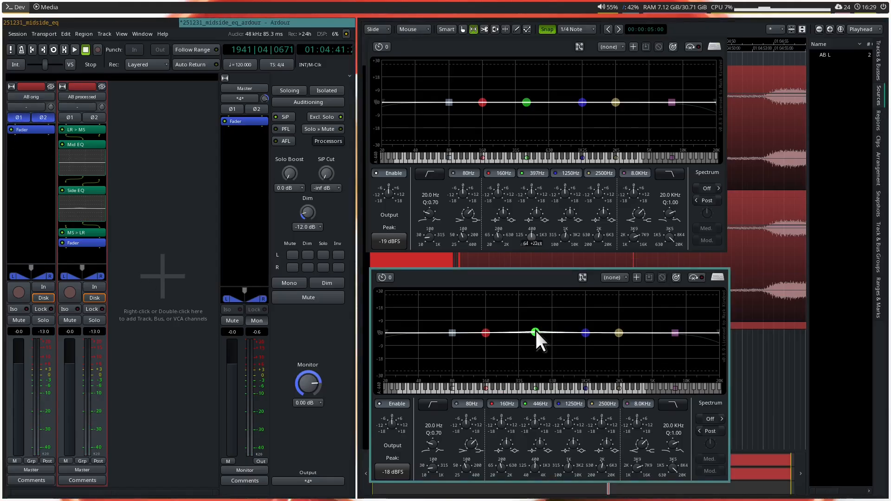
{"action": "left_click_drag", "start_coordinate": [535, 332], "coordinate": [535, 297]}
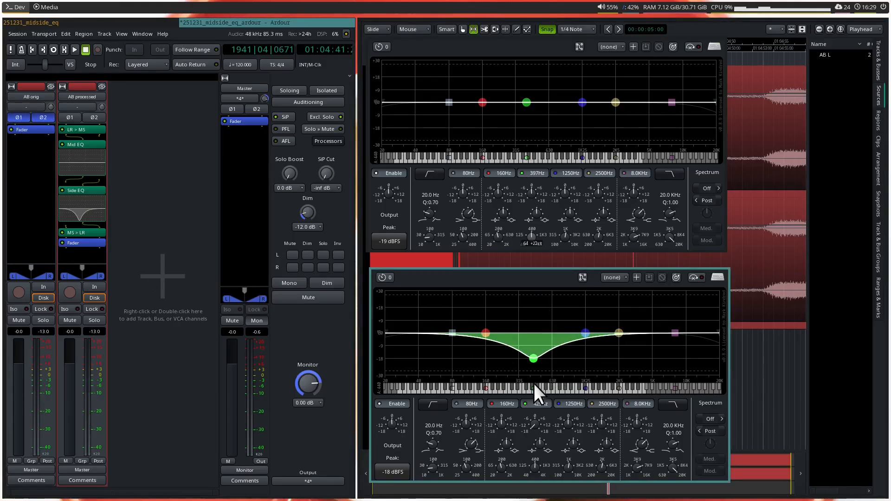
{"action": "left_click_drag", "start_coordinate": [533, 383], "coordinate": [529, 289]}
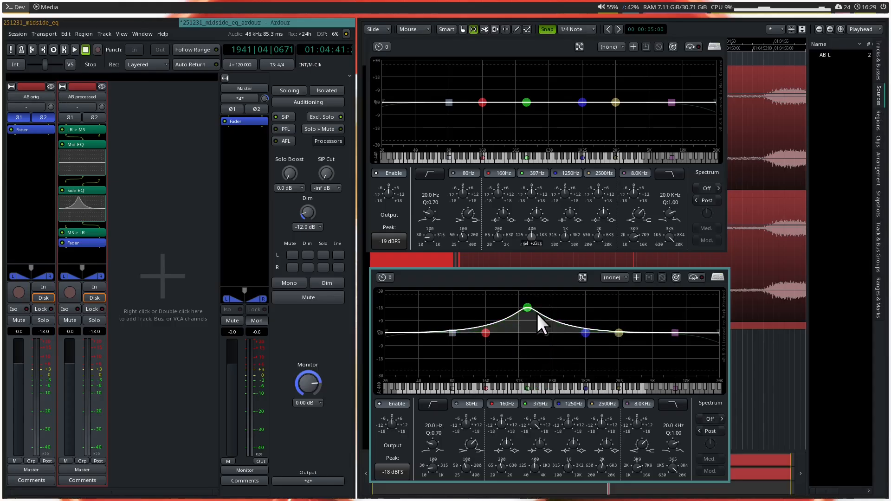
Step: Mute AB orig and reset Side EQ's boosted 379Hz band to its default
{"action": "left_click", "coordinate": [30, 321]}
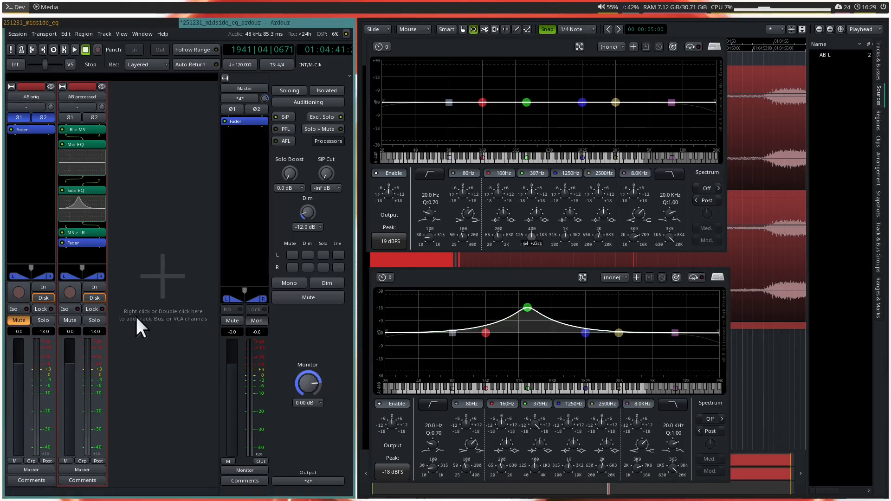
{"action": "left_click", "coordinate": [604, 339]}
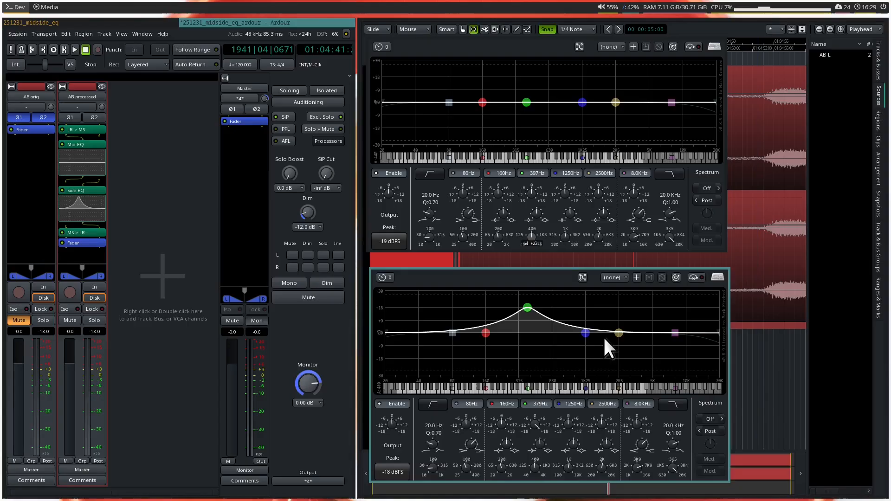
{"action": "double_click", "coordinate": [526, 308]}
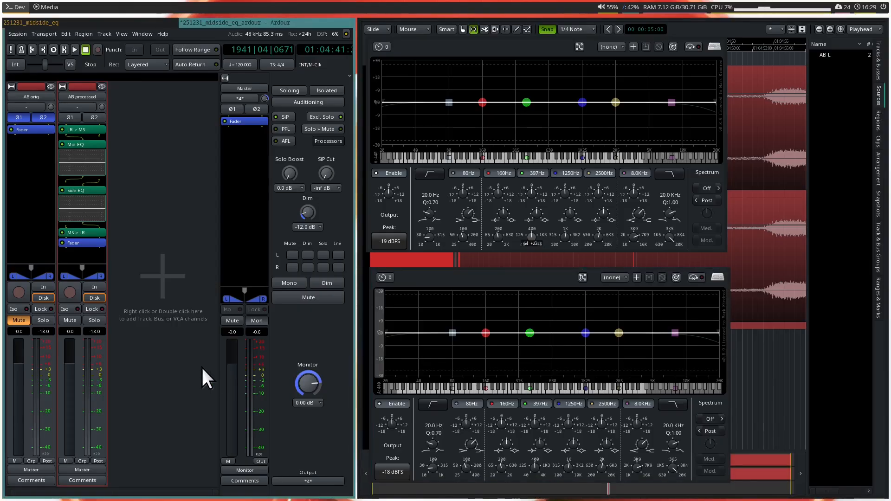
Step: Play the loop and boost Side EQ's 160Hz band, shifting it to about 199Hz
{"action": "key", "text": "space"}
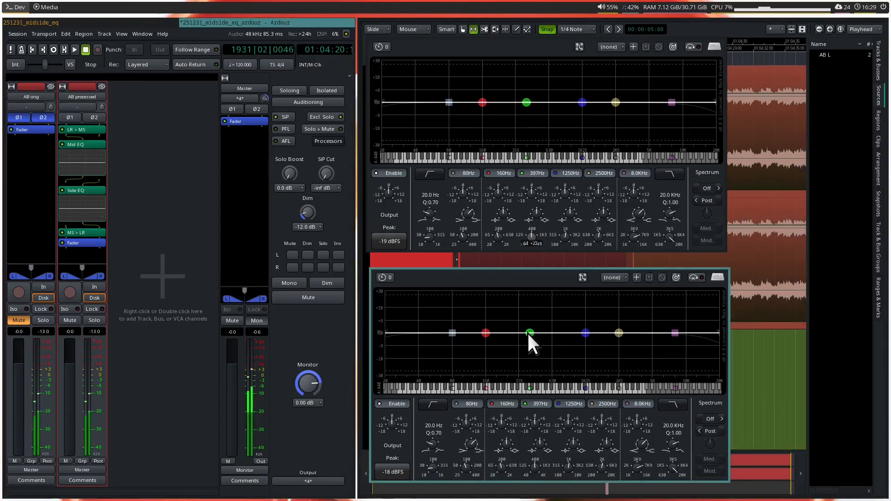
{"action": "mouse_move", "coordinate": [486, 331]}
{"action": "left_mouse_down"}
{"action": "mouse_move", "coordinate": [503, 323]}
{"action": "mouse_move", "coordinate": [497, 307]}
{"action": "mouse_move", "coordinate": [496, 324]}
{"action": "left_mouse_up"}
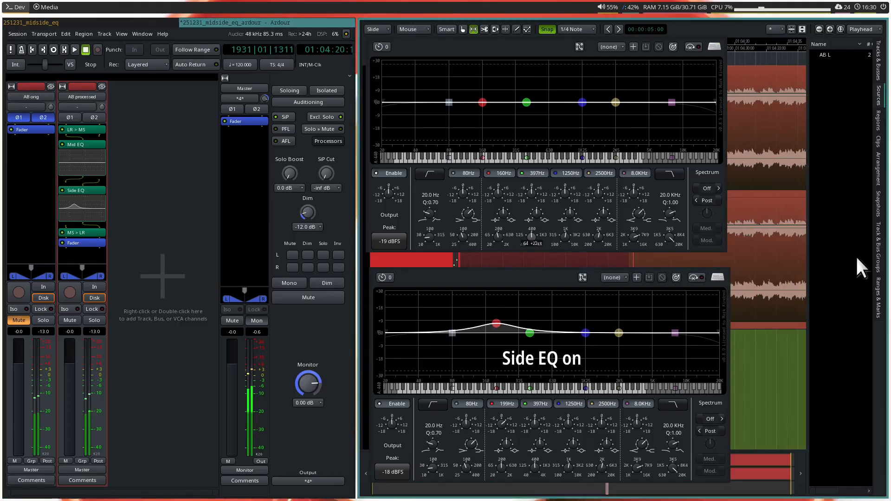
Step: Toggle Side EQ's bypass repeatedly during loop playback to compare the sound with and without the side boost
{"action": "left_click", "coordinate": [697, 277]}
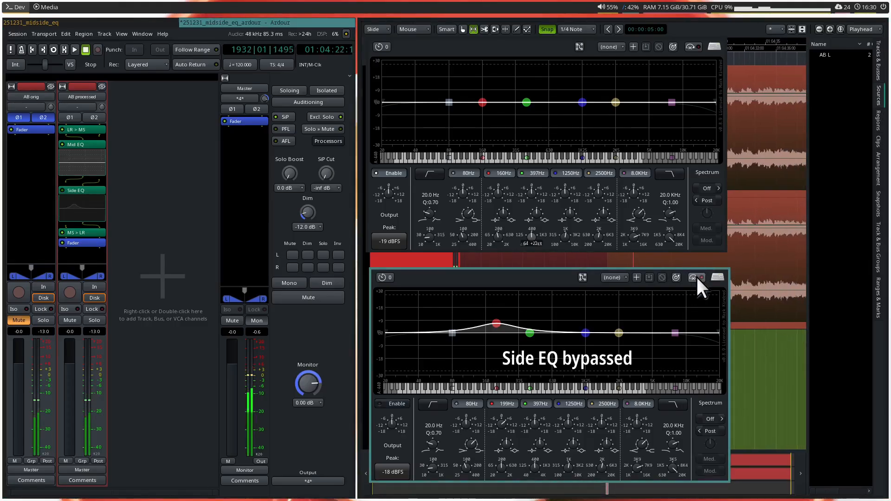
{"action": "left_click", "coordinate": [697, 278]}
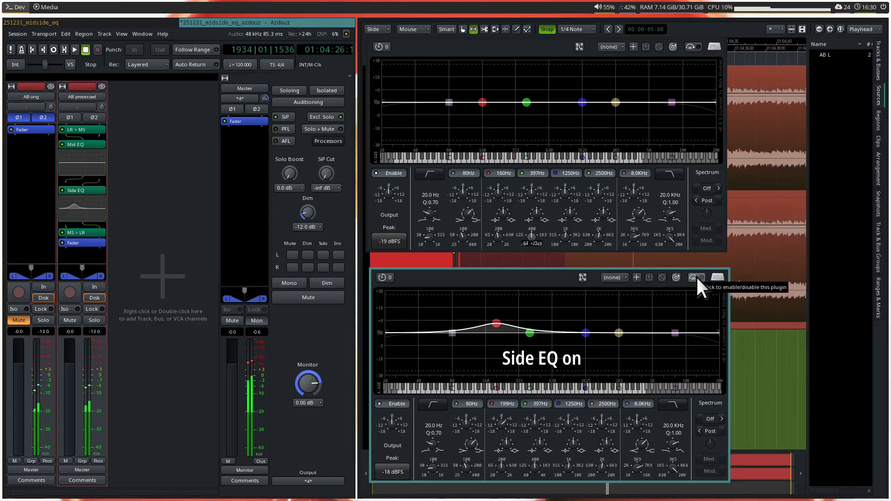
{"action": "left_click", "coordinate": [697, 278]}
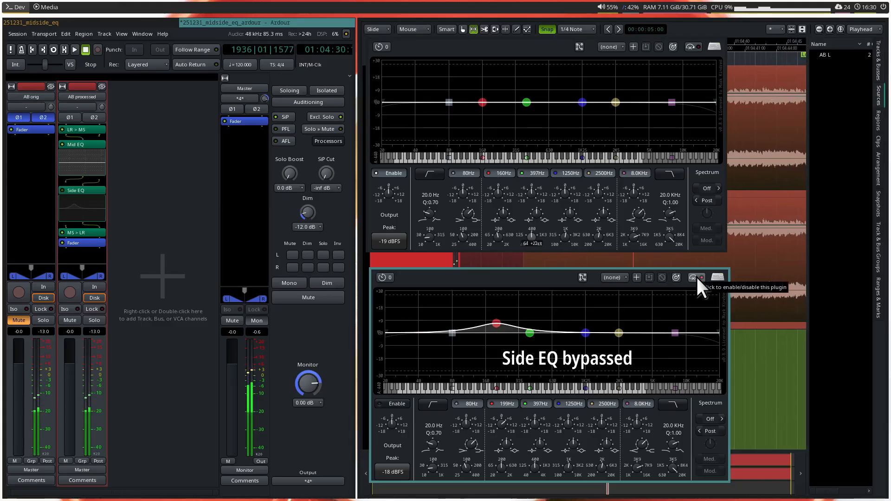
{"action": "left_click", "coordinate": [696, 277]}
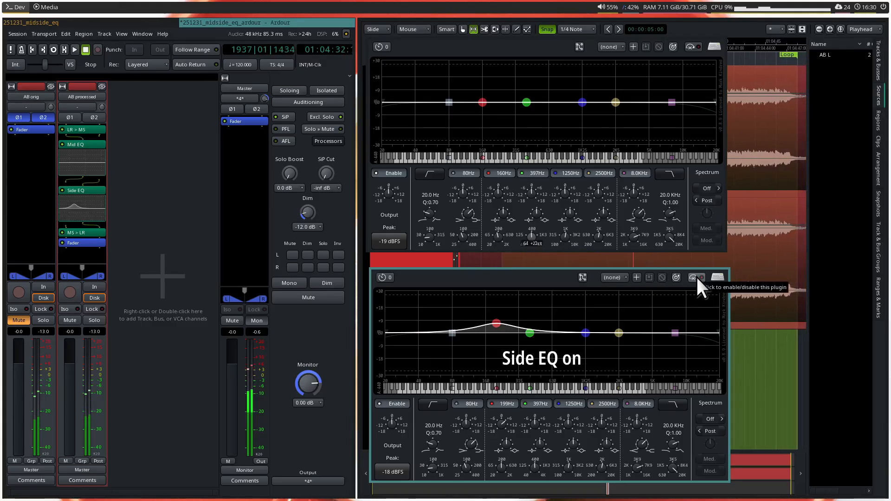
{"action": "left_click", "coordinate": [697, 277]}
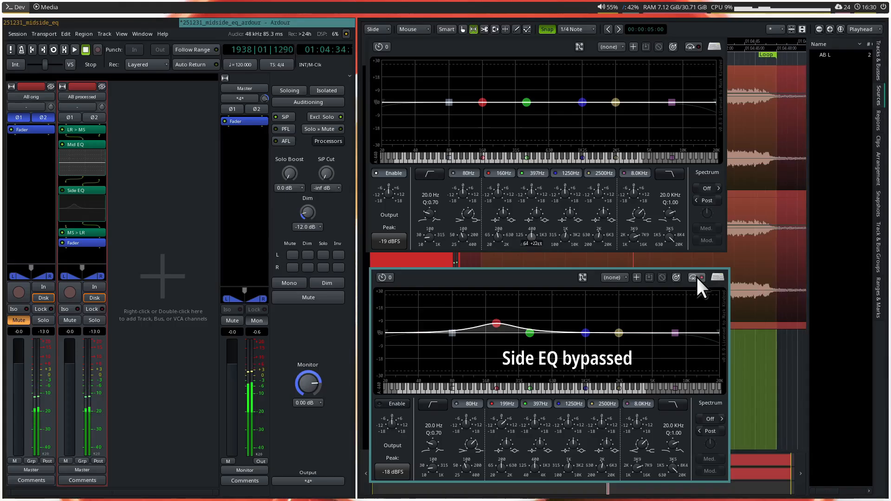